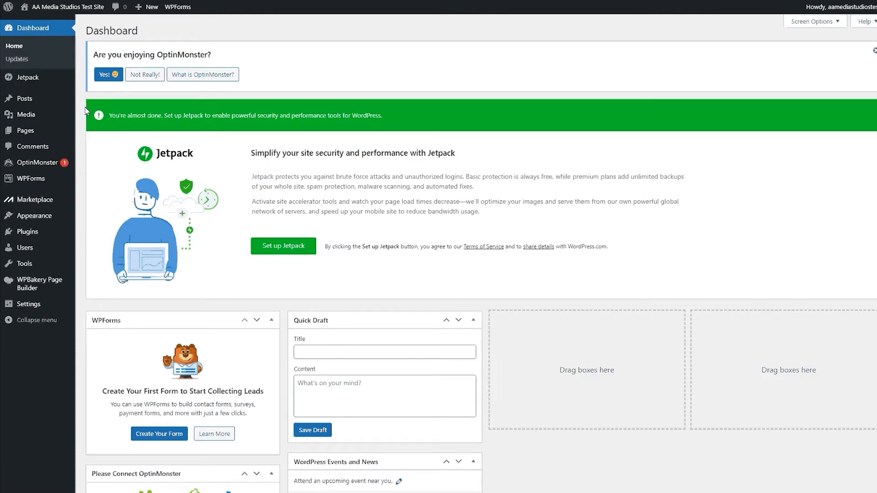
Step: Open the management page for post categories
{"action": "mouse_move", "coordinate": [55, 104]}
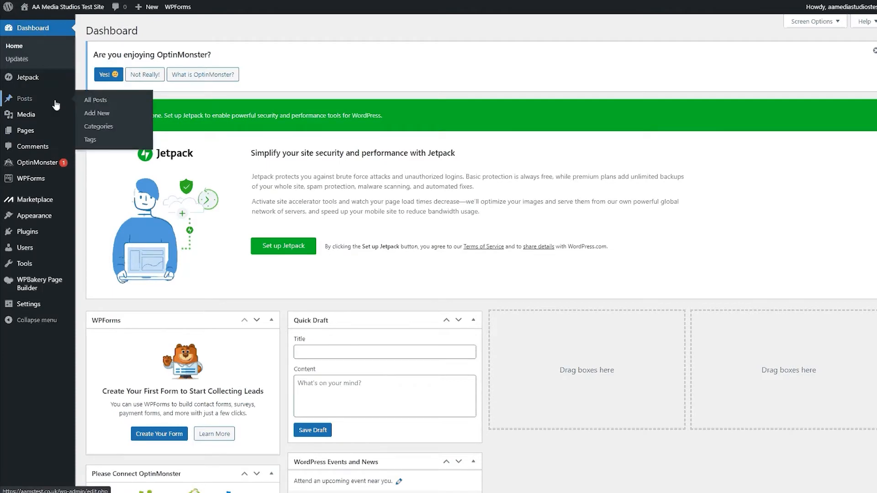
{"action": "left_click", "coordinate": [87, 129]}
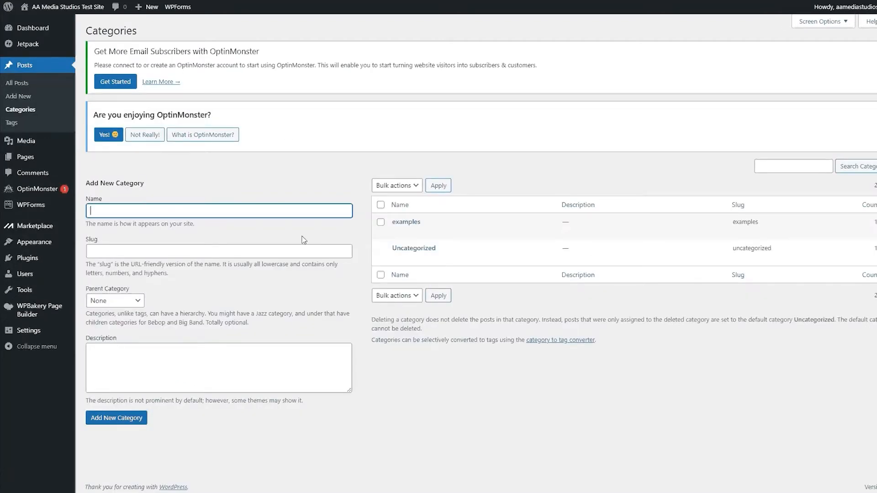
{"action": "mouse_move", "coordinate": [396, 235]}
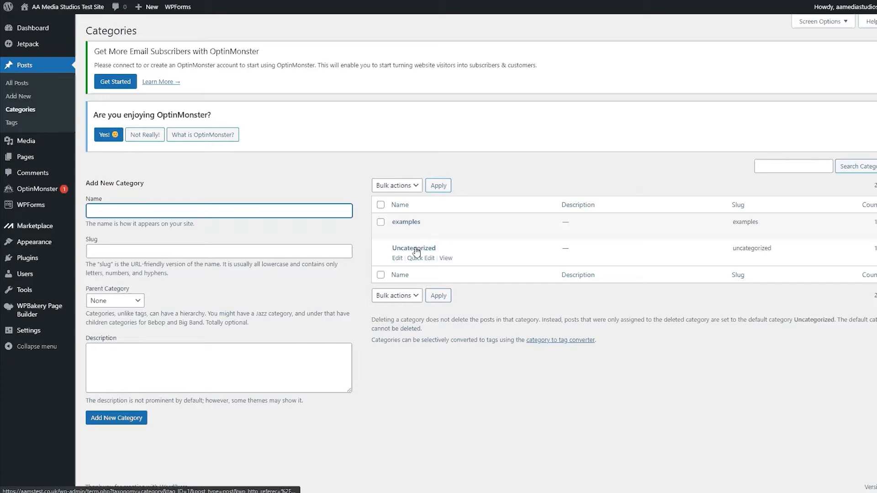
{"action": "left_click", "coordinate": [381, 222]}
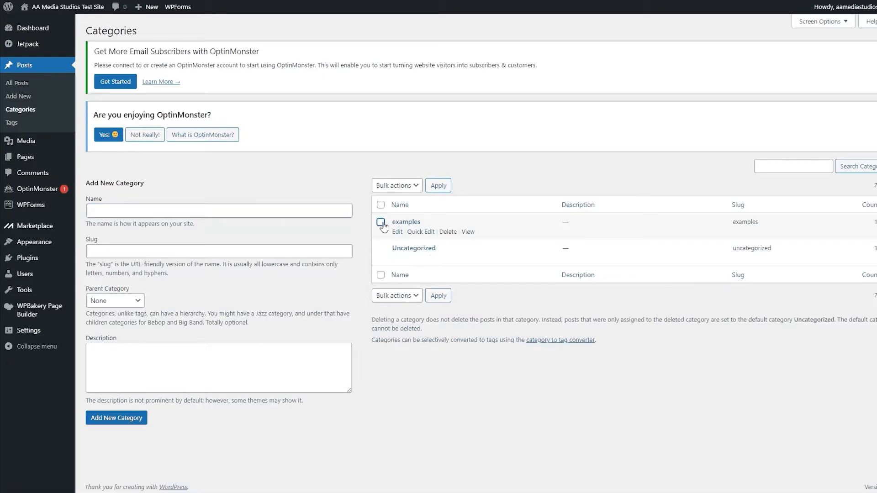
{"action": "left_click", "coordinate": [397, 185]}
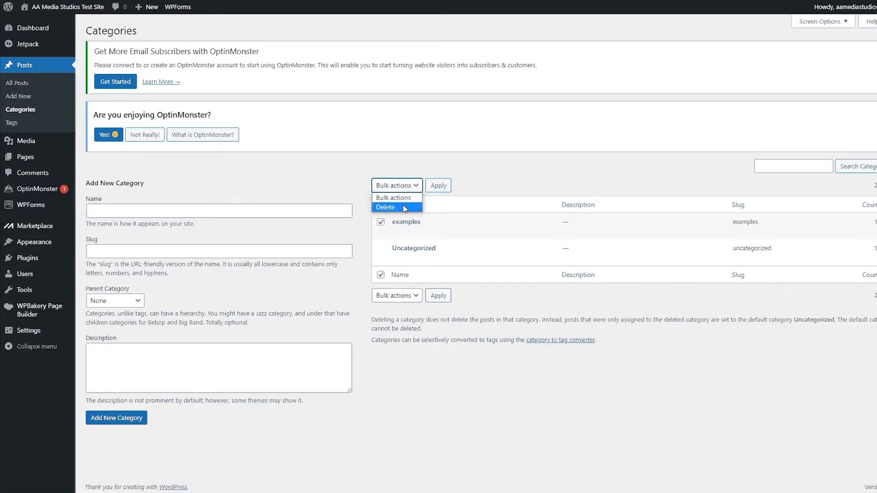
{"action": "left_click", "coordinate": [403, 207]}
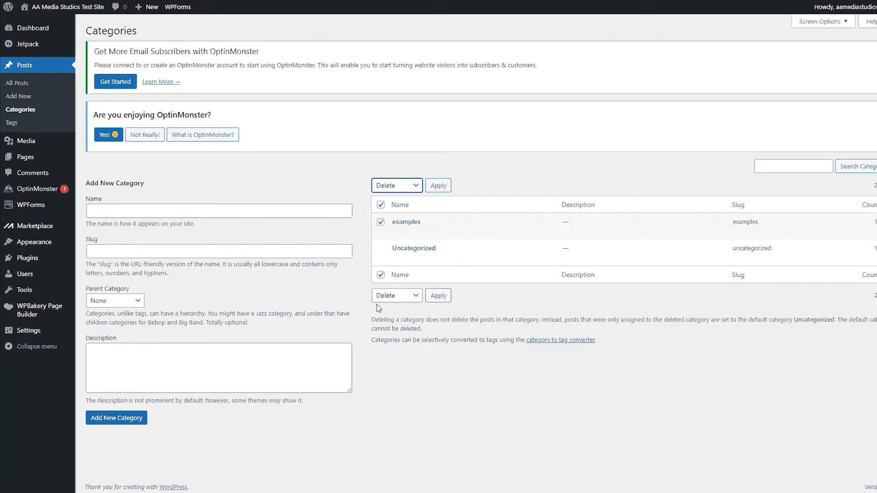
{"action": "key", "text": "Up"}
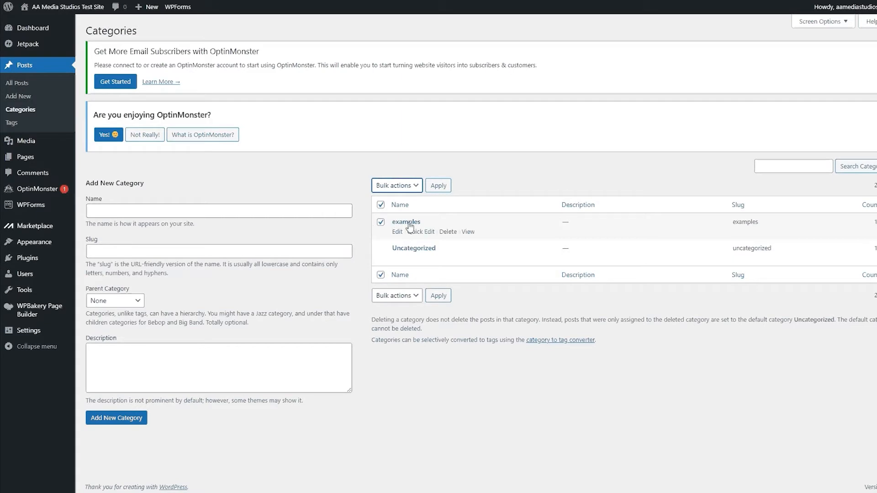
Step: Permanently delete the "examples" category and confirm the deletion
{"action": "left_click", "coordinate": [447, 232]}
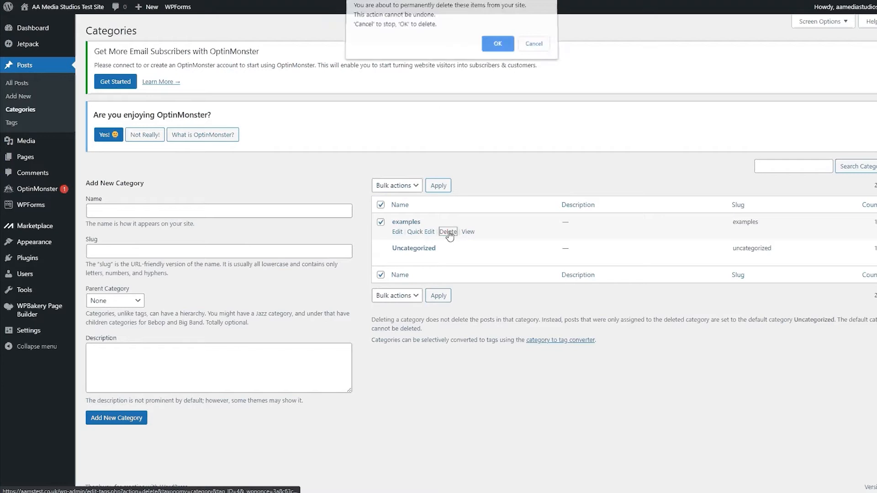
{"action": "left_click", "coordinate": [489, 50]}
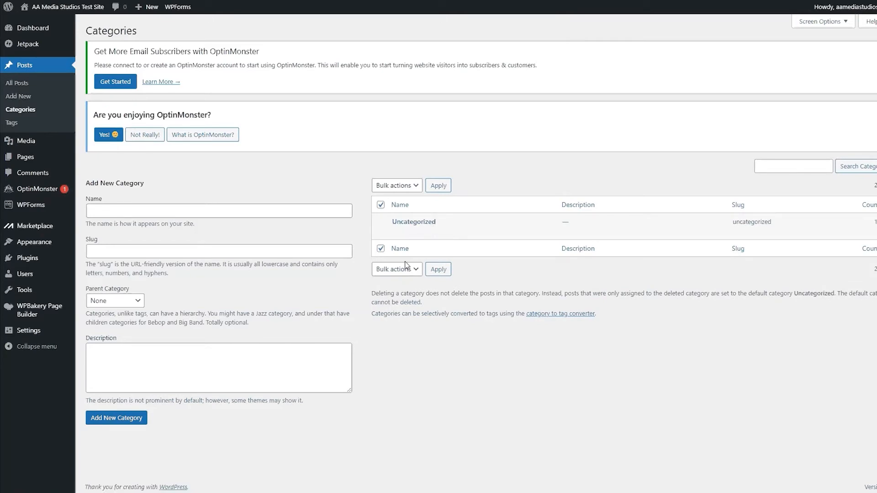
Step: Add a category named "Movies" with the description "Cool Movies we liked."
{"action": "left_click", "coordinate": [179, 209]}
{"action": "type", "text": "Movies"}
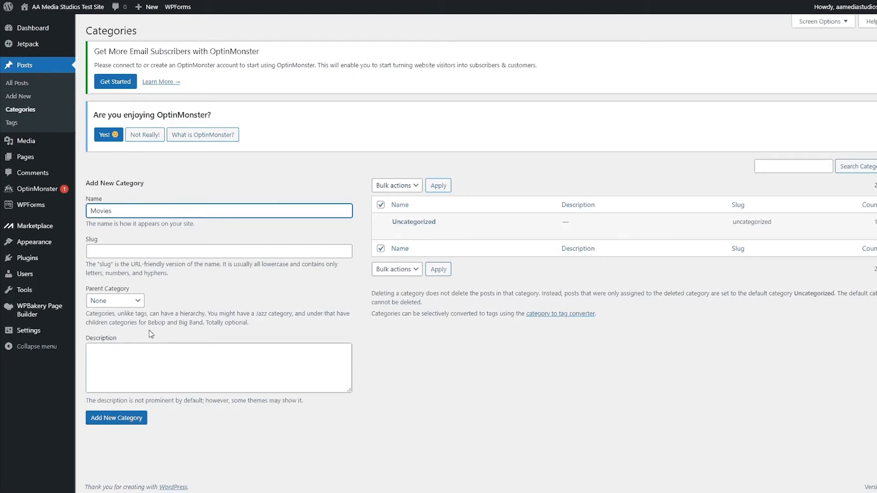
{"action": "left_click", "coordinate": [133, 355]}
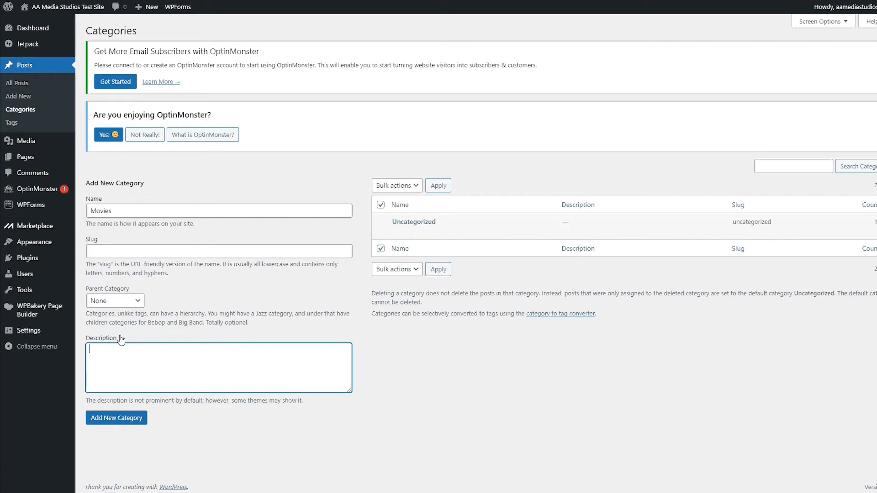
{"action": "type", "text": "Cool Movies we liked,."}
{"action": "left_click", "coordinate": [128, 427]}
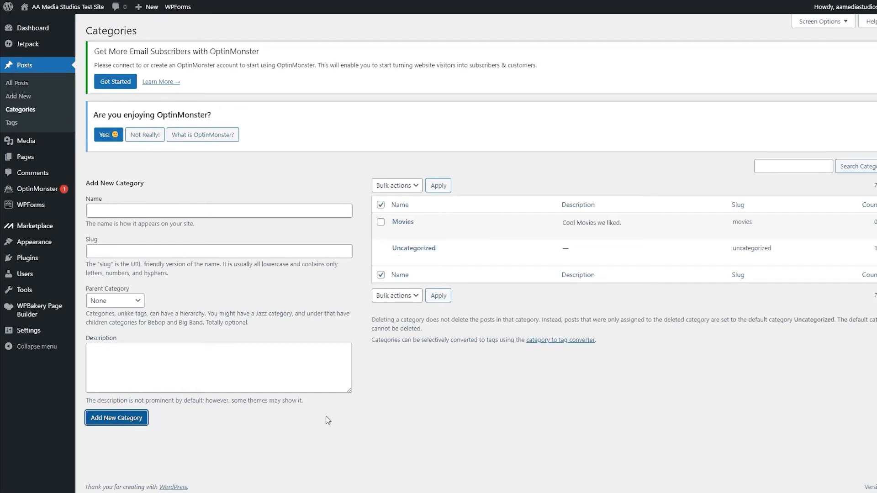
Step: Add a category named "Tv shows" with no parent and the description "Tv series we liked."
{"action": "left_click", "coordinate": [195, 206]}
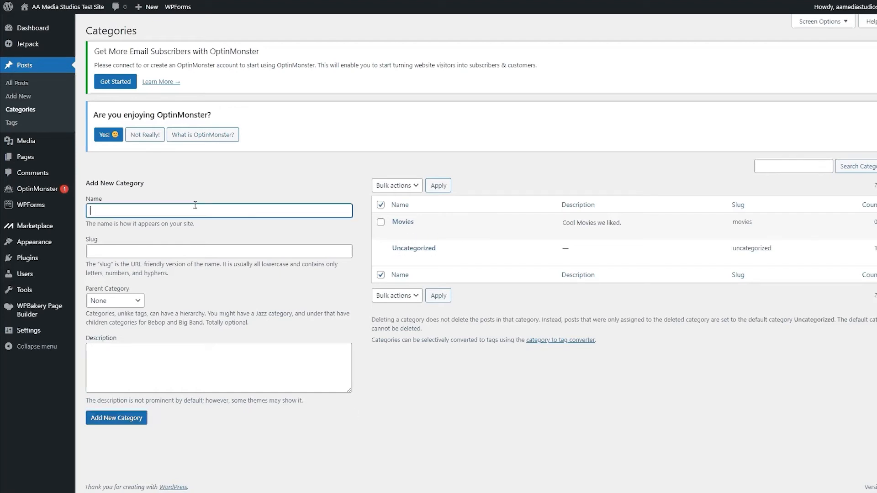
{"action": "type", "text": "Tv shows"}
{"action": "key", "text": "Tab"}
{"action": "left_click", "coordinate": [139, 302]}
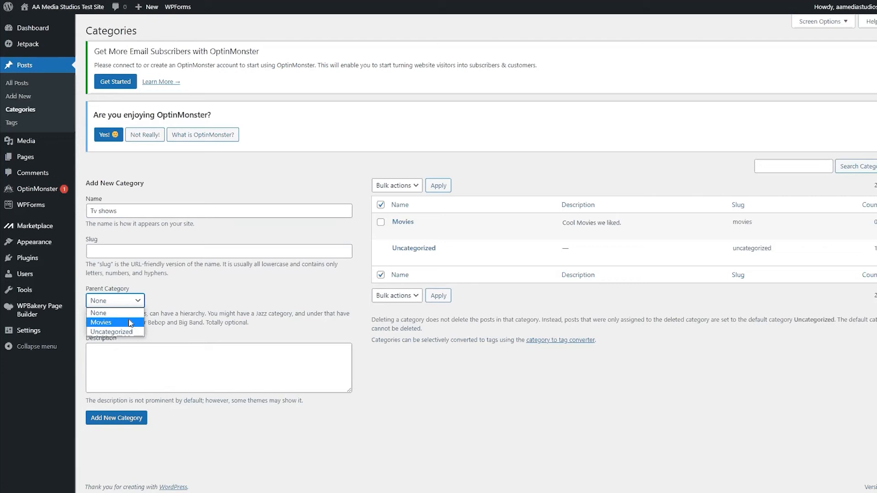
{"action": "left_click", "coordinate": [117, 315]}
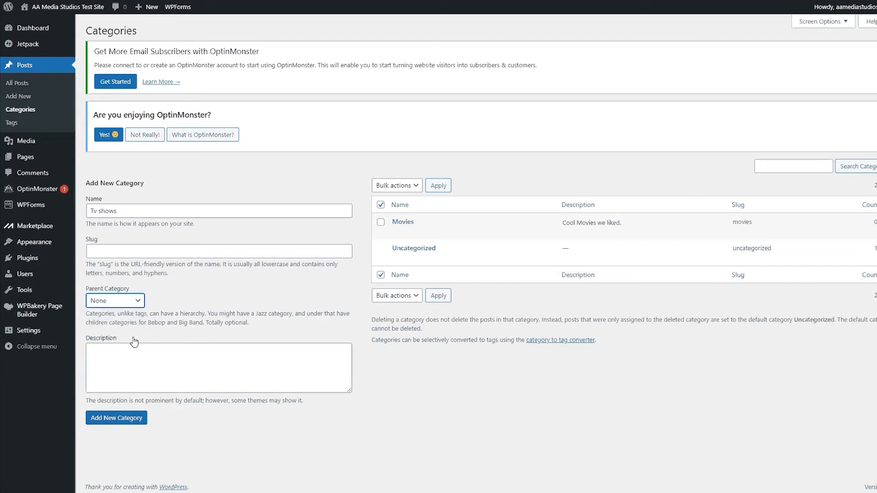
{"action": "key", "text": "Tab"}
{"action": "type", "text": "Tv"}
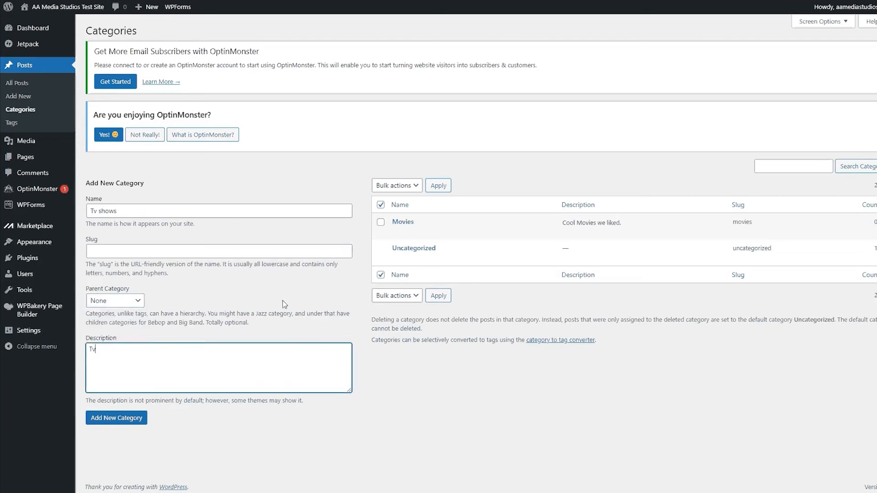
{"action": "type", "text": " series we likes.d."}
{"action": "left_click", "coordinate": [122, 418]}
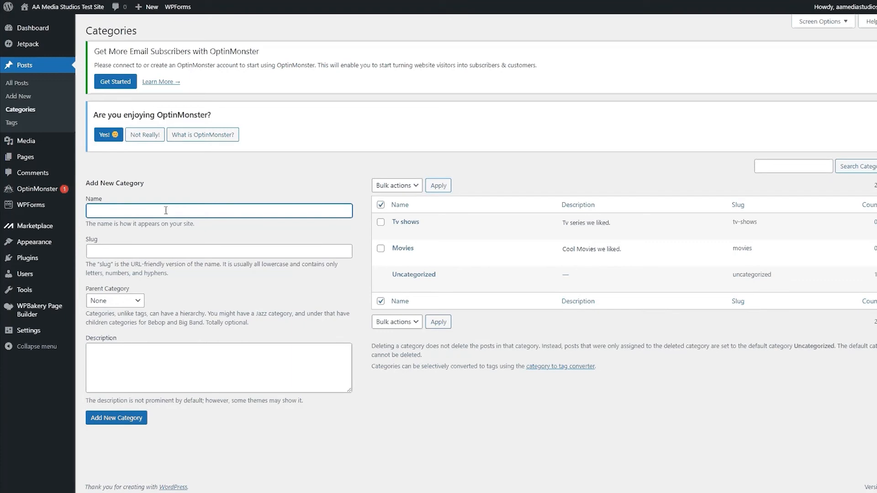
Step: Add a category named "Action Movies" under the parent Movies with the description "Amazing Action Movies."
{"action": "type", "text": "Action Movies"}
{"action": "left_click", "coordinate": [141, 302]}
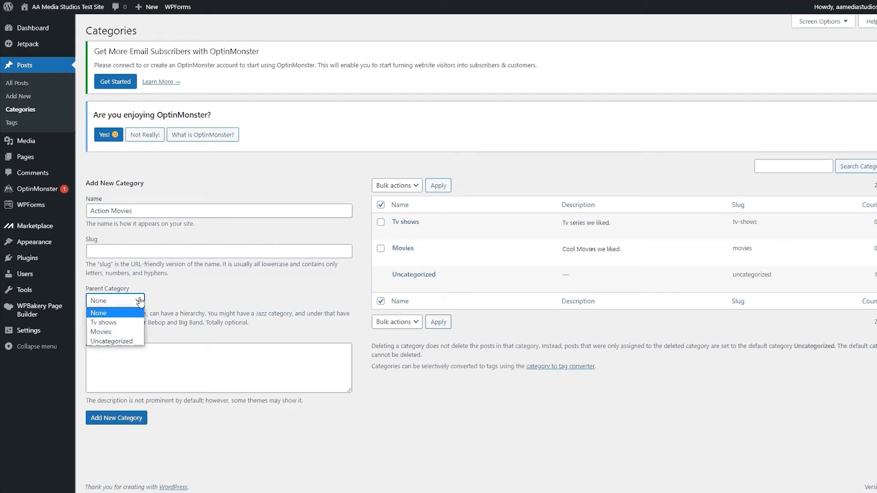
{"action": "left_click", "coordinate": [141, 337]}
{"action": "left_click", "coordinate": [165, 369]}
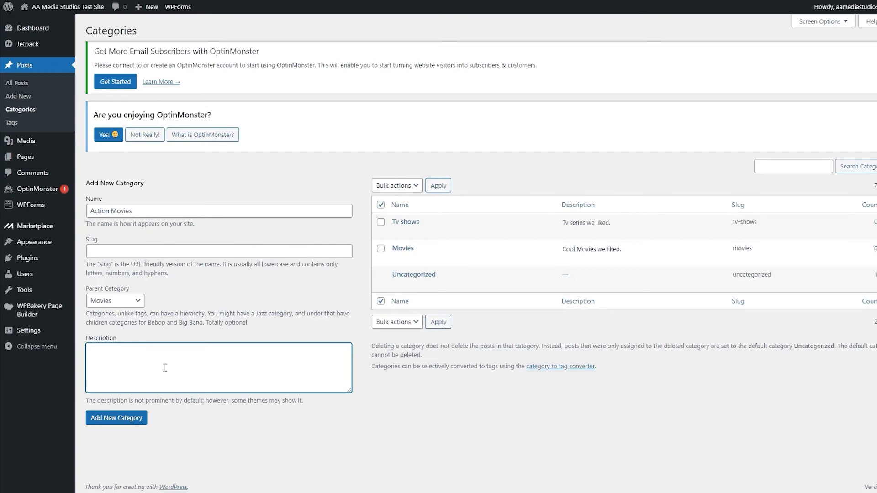
{"action": "type", "text": "Amazing Action Movies."}
{"action": "left_click", "coordinate": [120, 419]}
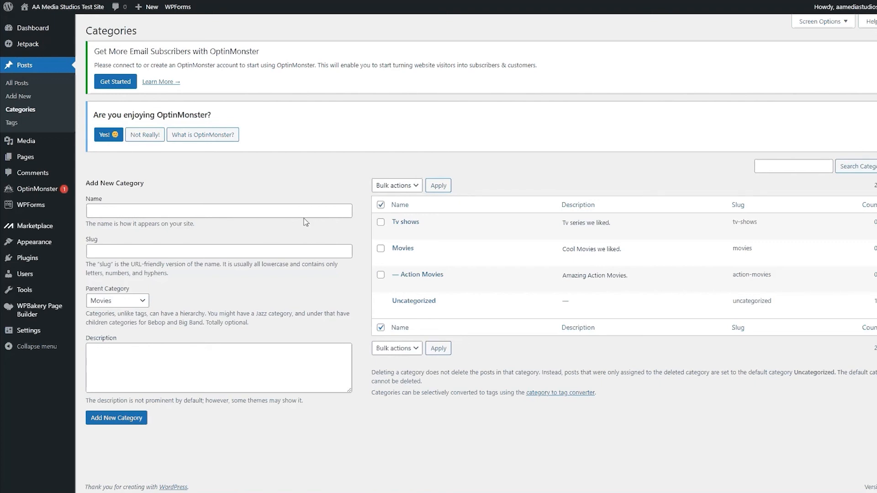
Step: Edit the post "This is my first post" so that only the Action Movies category is assigned, and update the post
{"action": "left_click", "coordinate": [22, 85]}
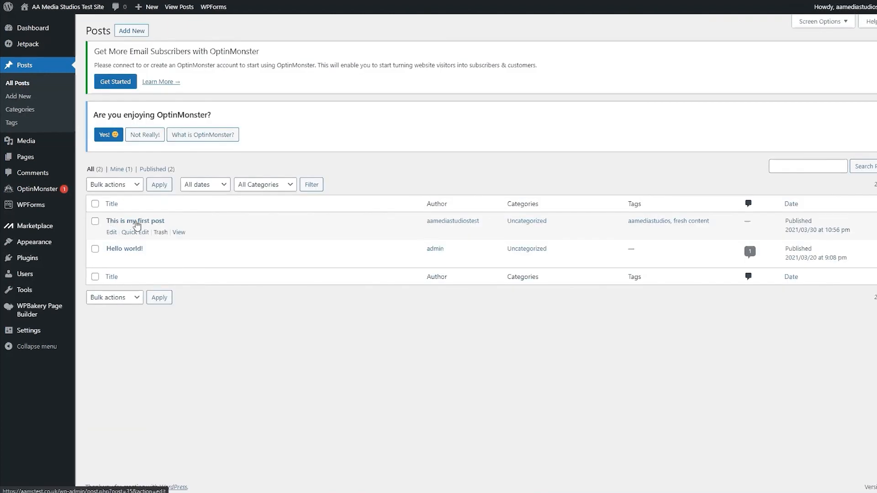
{"action": "left_click", "coordinate": [111, 232]}
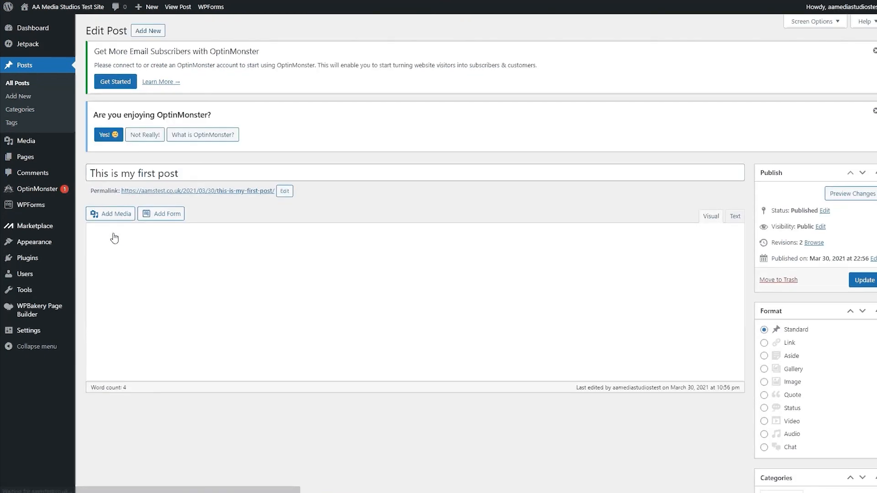
{"action": "scroll", "coordinate": [802, 328], "scroll_direction": "down", "scroll_amount": 2}
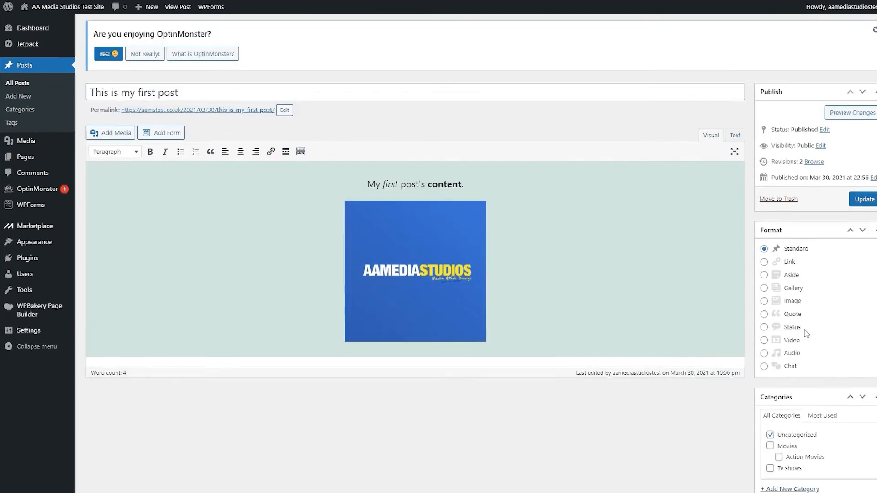
{"action": "scroll", "coordinate": [806, 334], "scroll_direction": "down", "scroll_amount": 2}
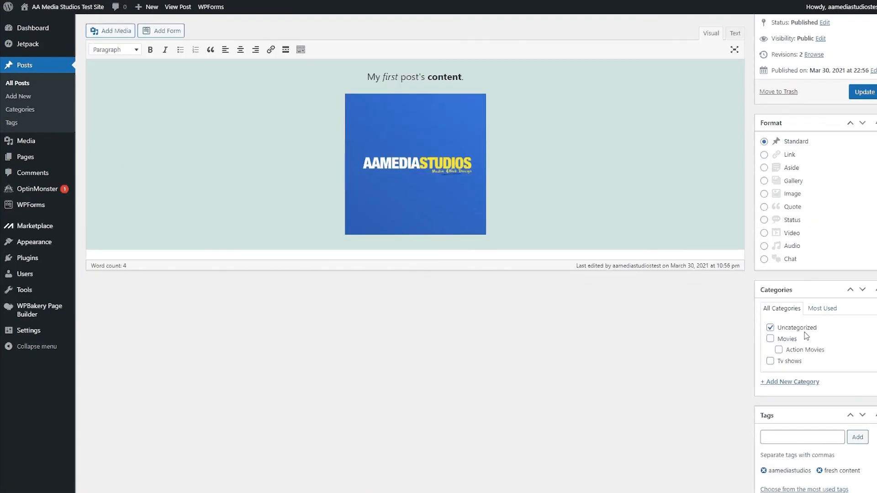
{"action": "left_click", "coordinate": [771, 328]}
{"action": "left_click", "coordinate": [770, 339]}
{"action": "left_click", "coordinate": [778, 350]}
{"action": "left_click", "coordinate": [770, 339]}
{"action": "scroll", "coordinate": [786, 345], "scroll_direction": "up", "scroll_amount": 2}
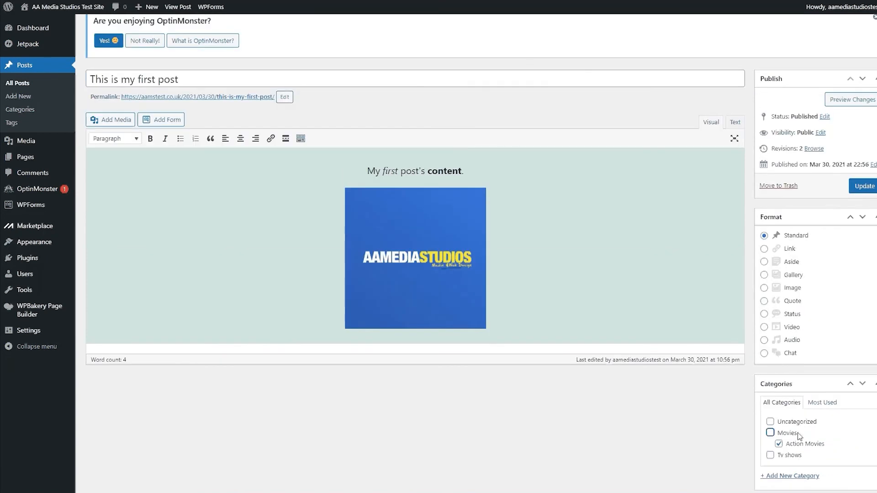
{"action": "left_click", "coordinate": [871, 188]}
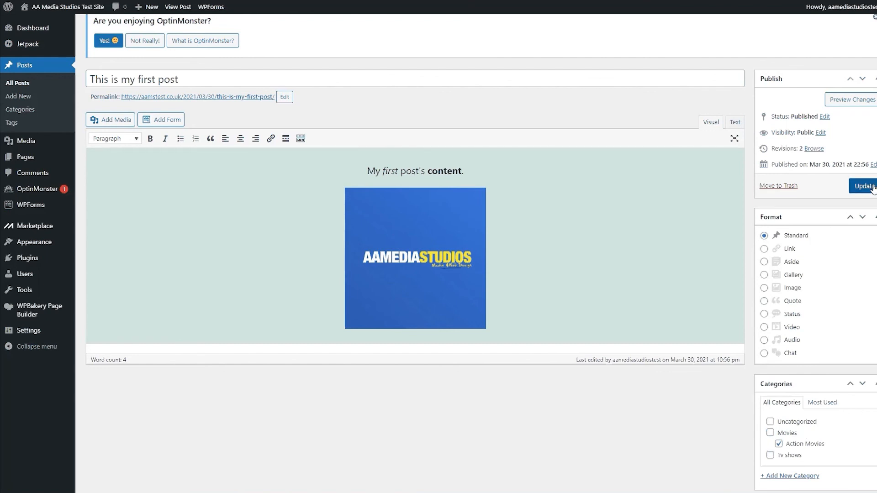